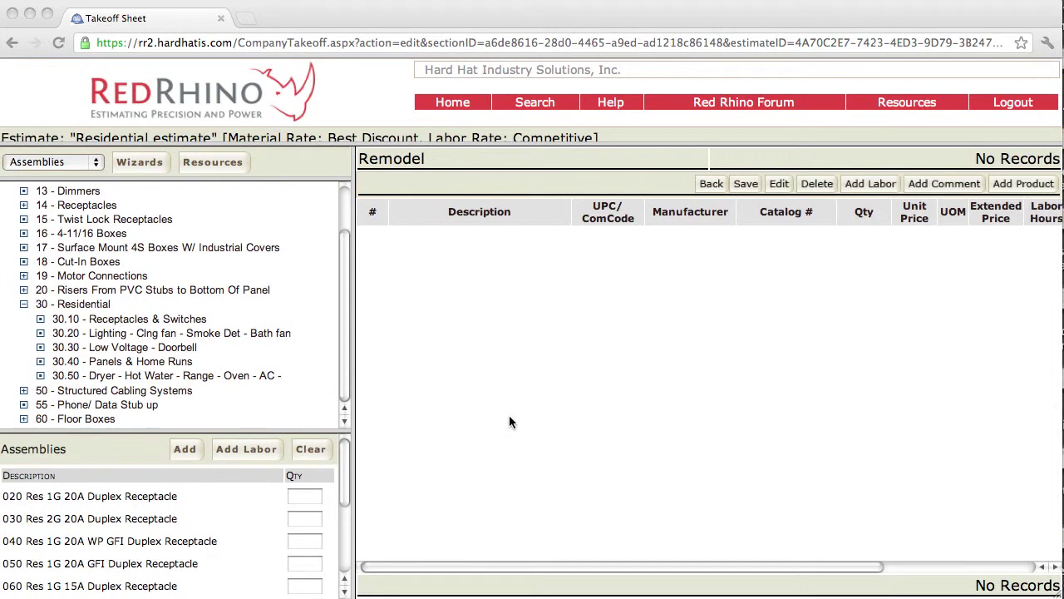
Add one 020 Res 1G 20A Duplex Receptacle assembly to the Remodel sheet and save it.
click(313, 496)
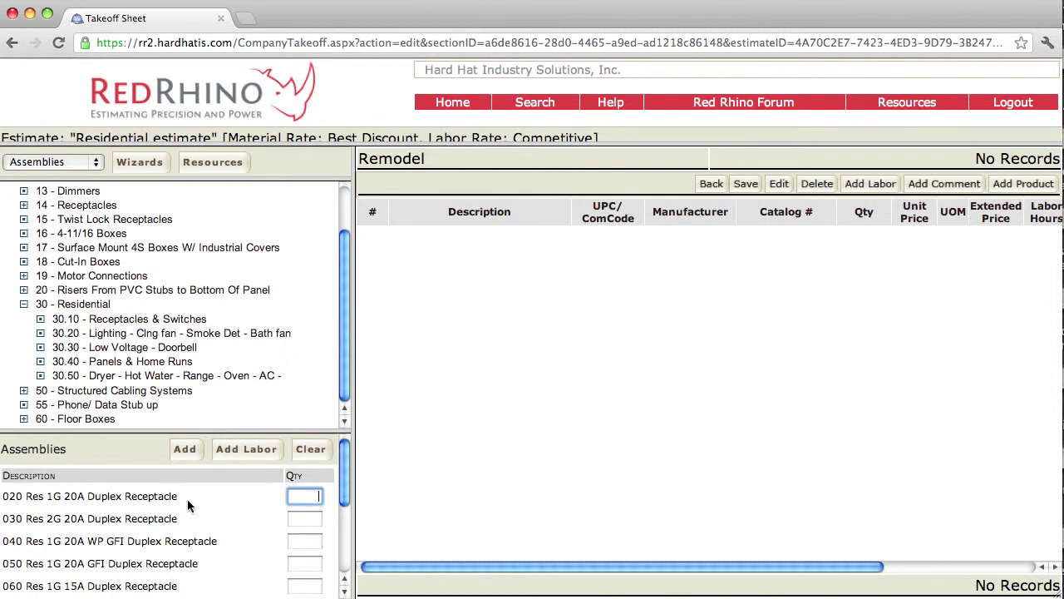
text(1)
click(184, 451)
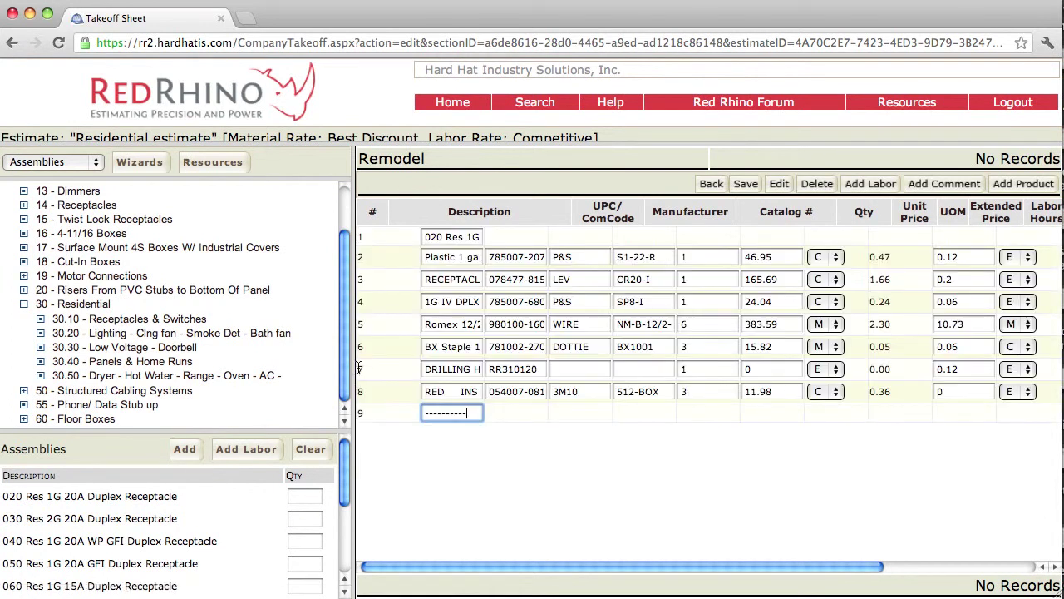
drag(355, 359, 170, 362)
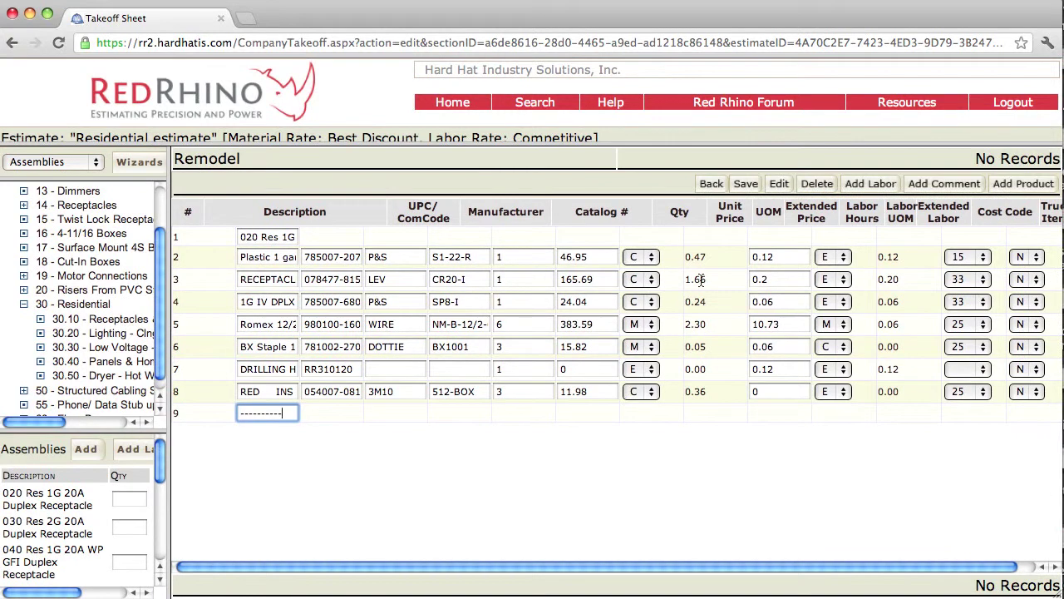
click(746, 184)
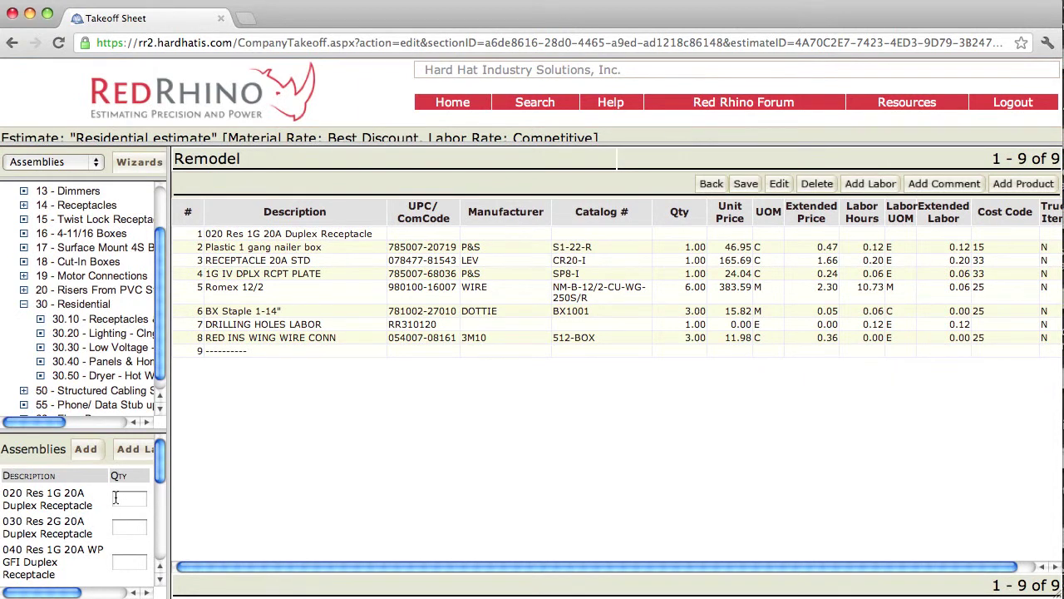
click(270, 234)
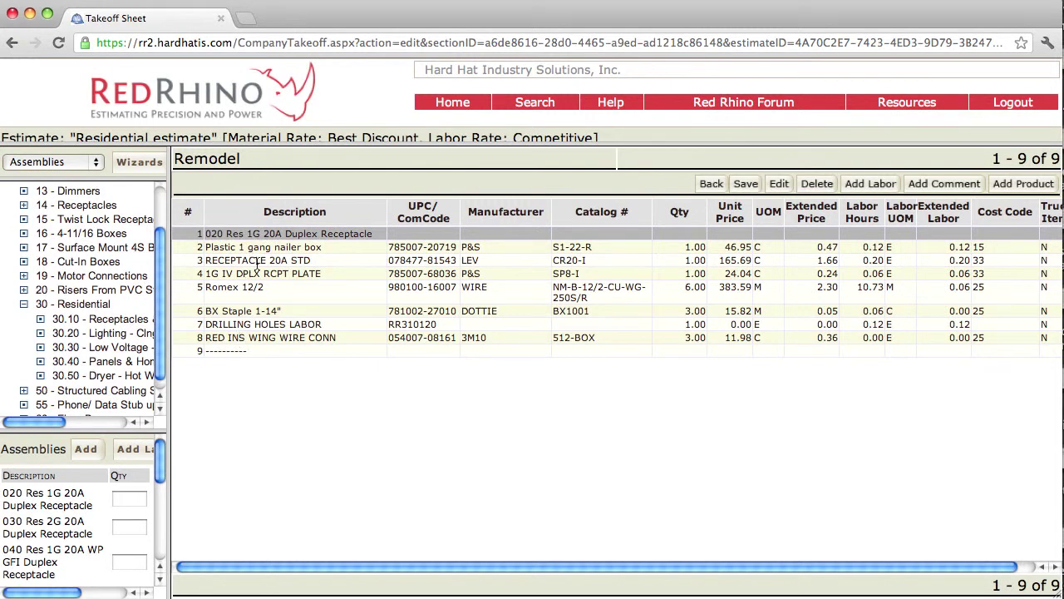
click(234, 249)
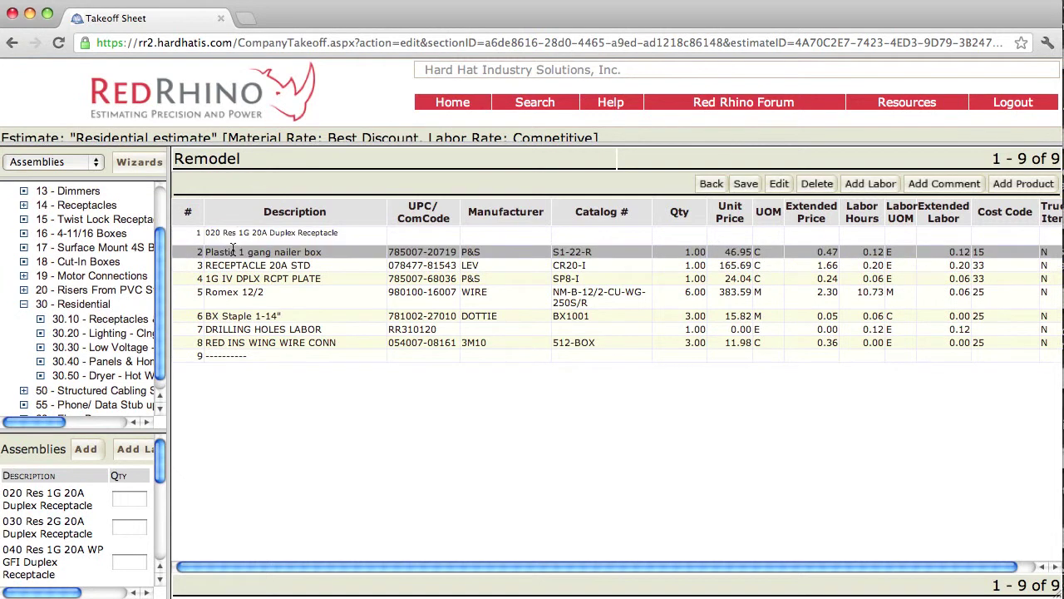
click(236, 265)
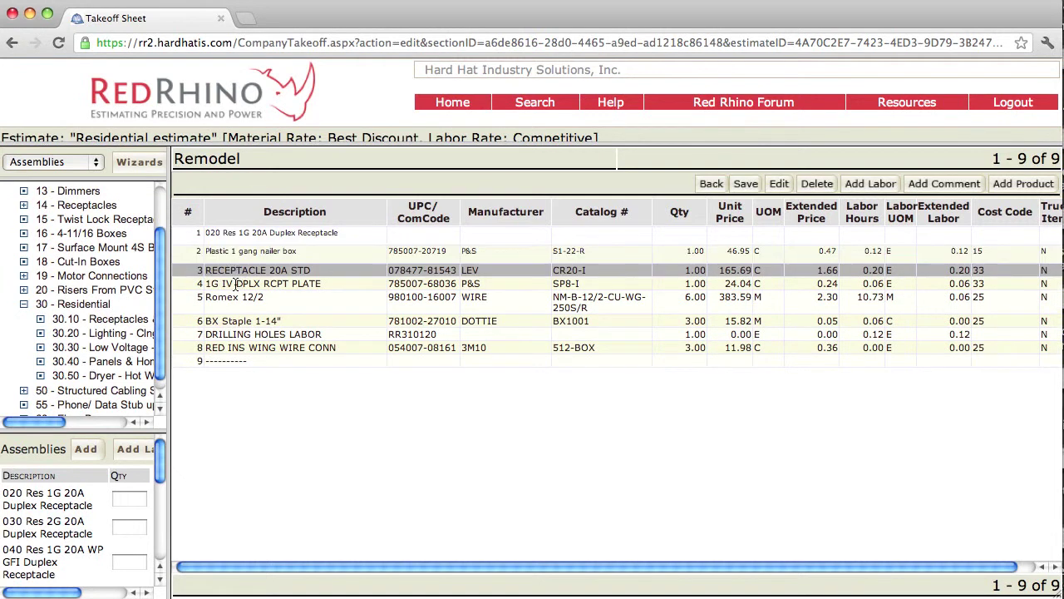
click(237, 283)
click(242, 302)
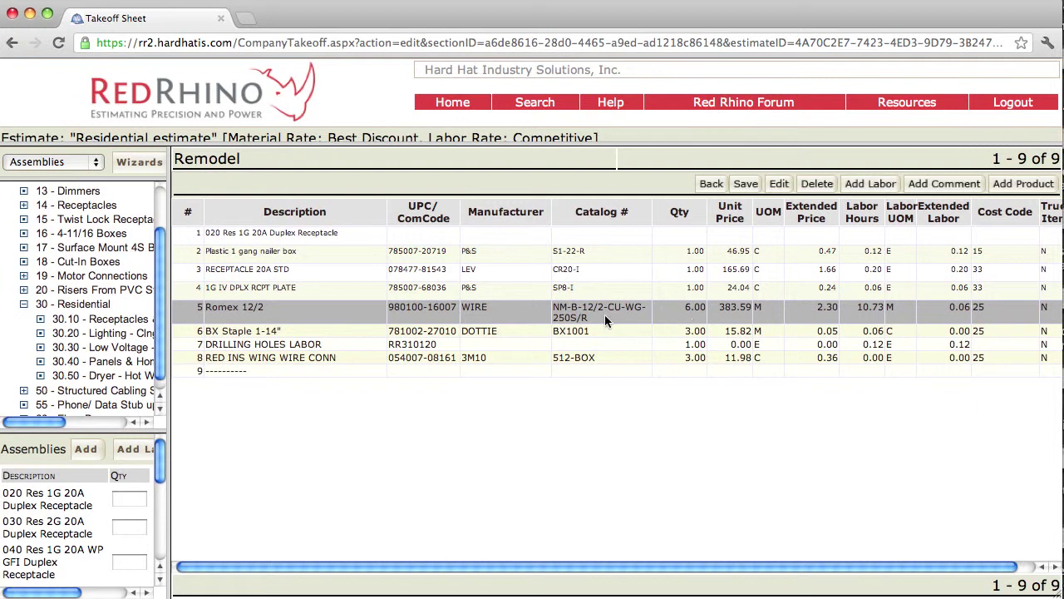
click(307, 333)
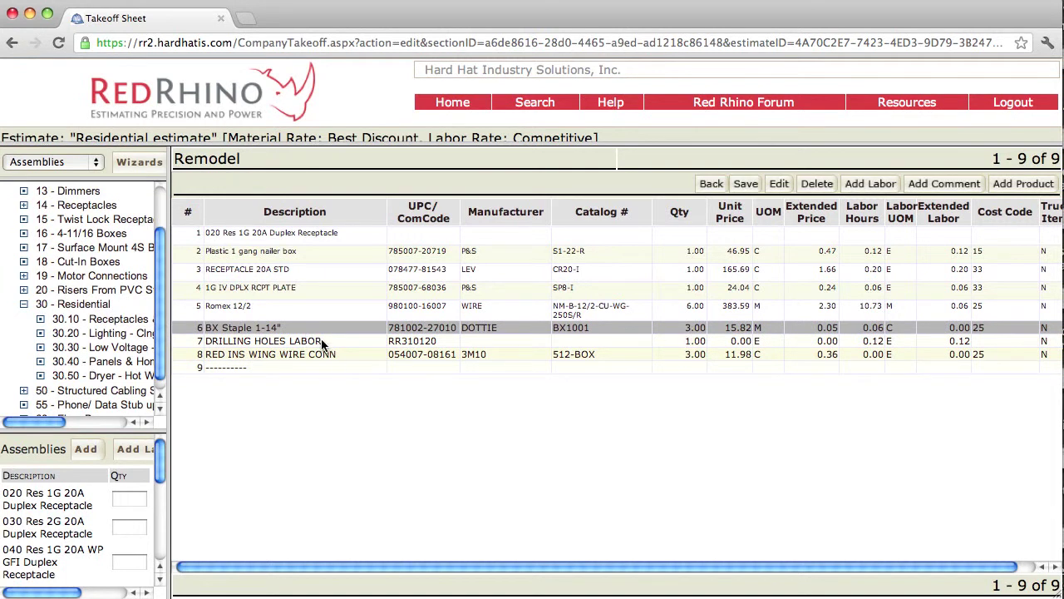
click(322, 343)
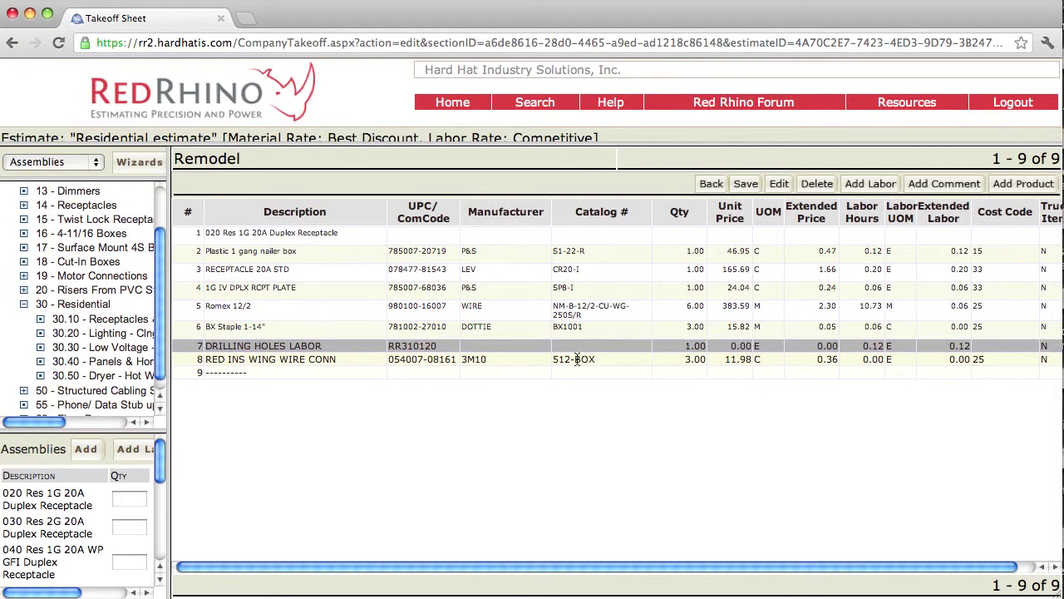
click(289, 363)
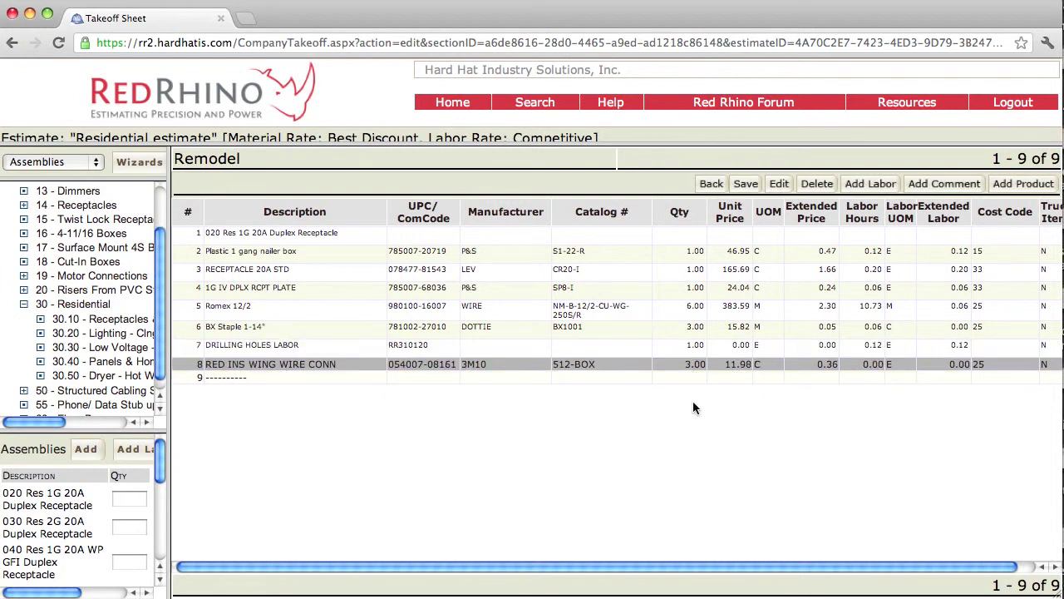
click(745, 185)
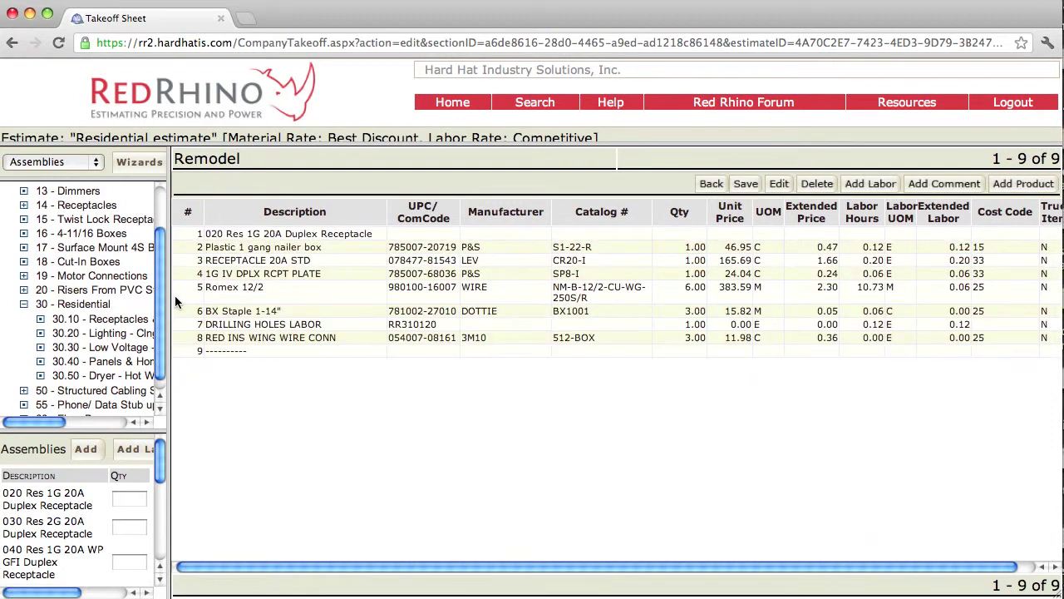
drag(170, 295, 238, 301)
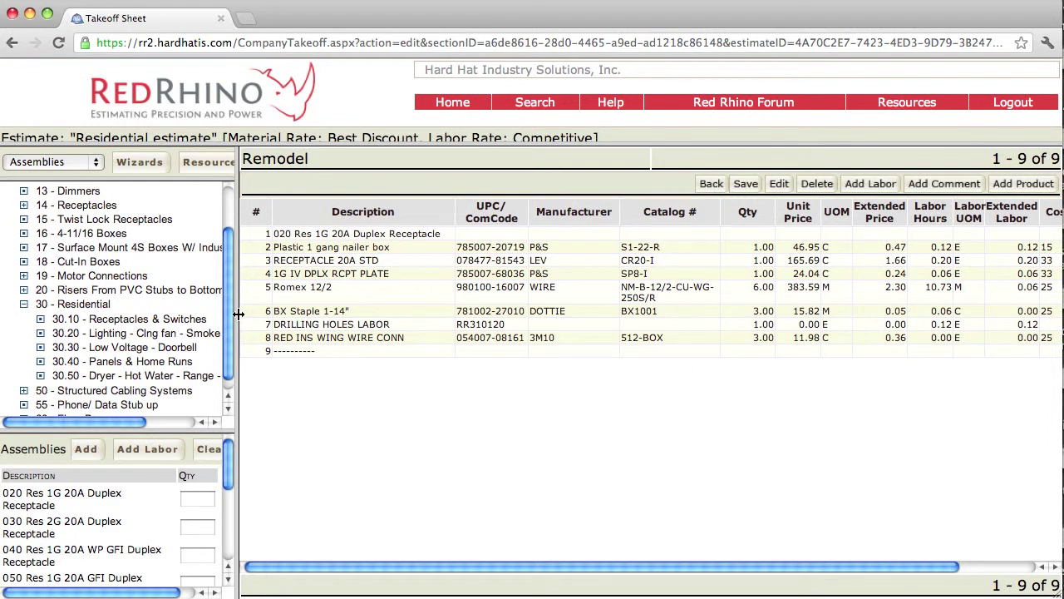
Widen the assemblies panel and enter a quantity of 1 for the 070 Res 1G 15A Switch.
drag(238, 314, 324, 309)
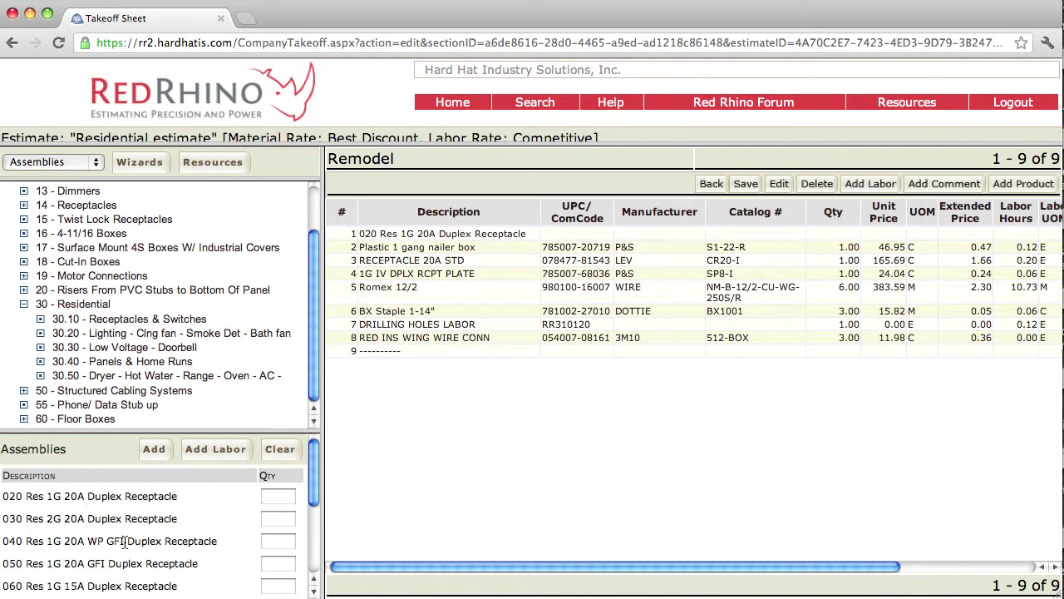
drag(312, 497, 312, 561)
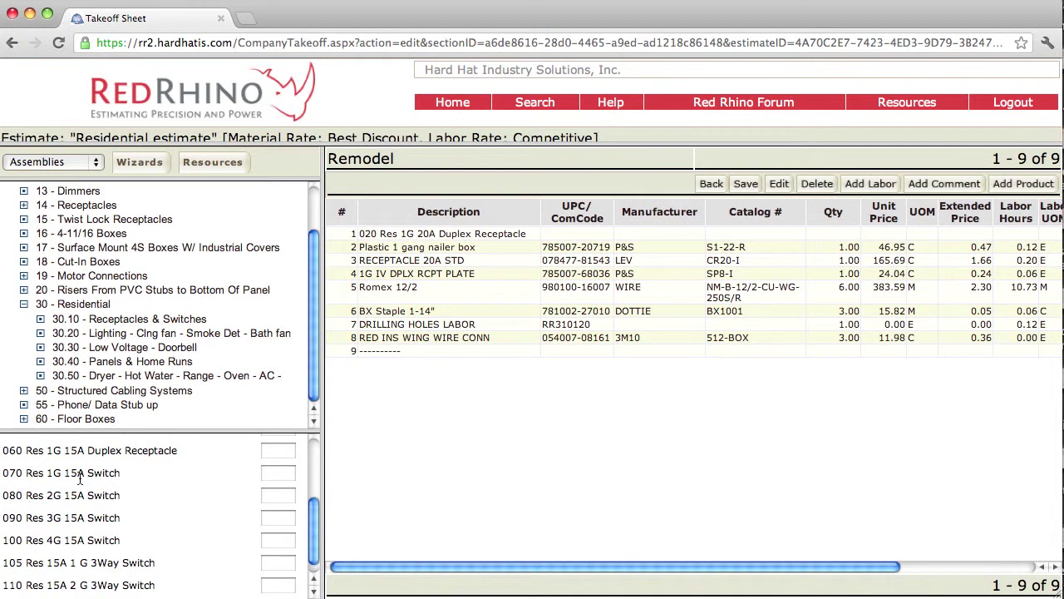
click(265, 472)
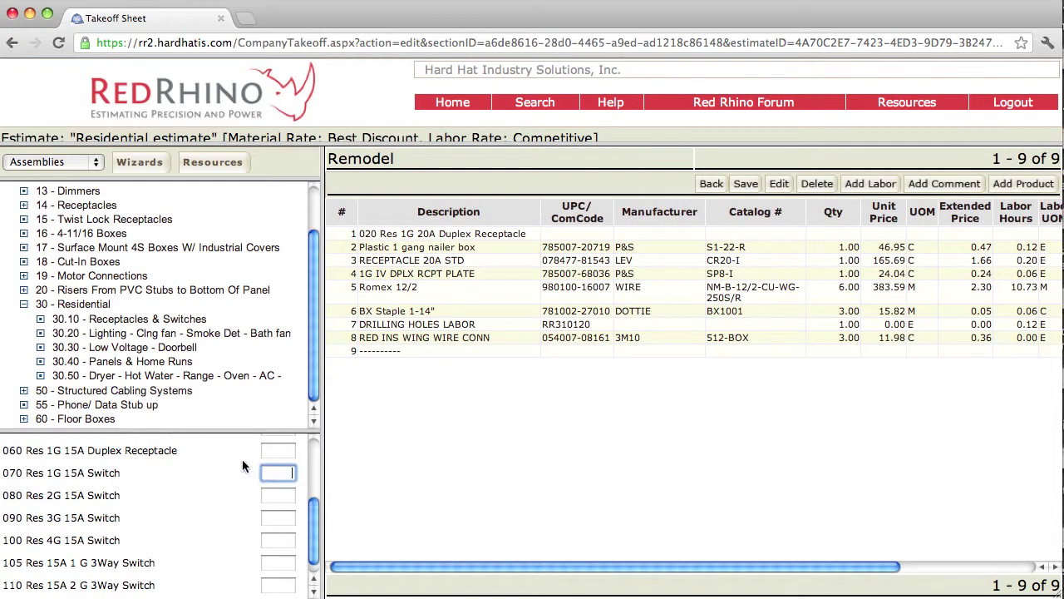
text(1)
drag(312, 544, 311, 479)
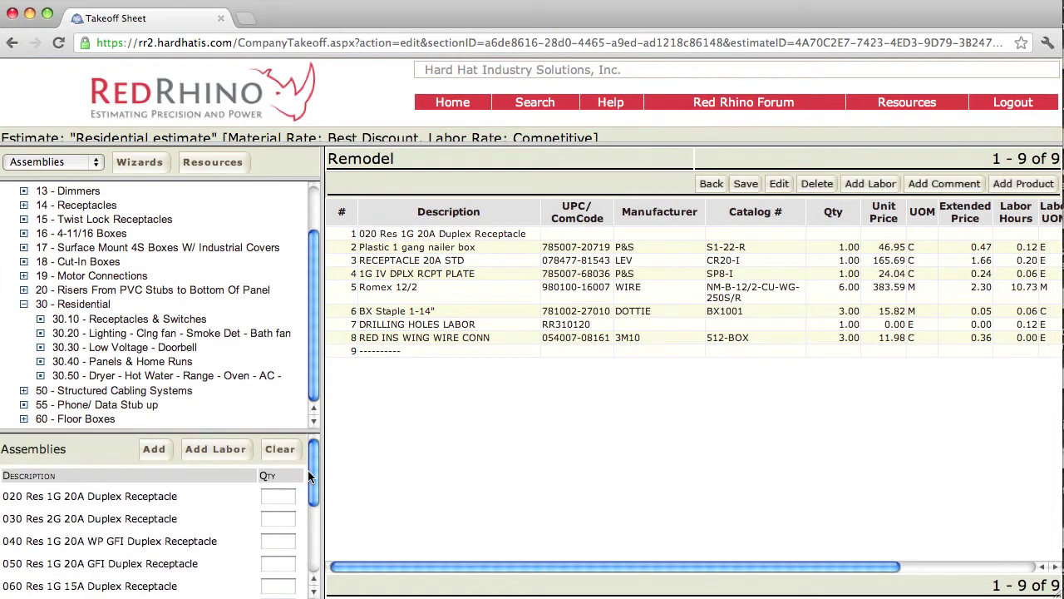
Add the 070 Res 1G 15A Switch assembly and save the Remodel sheet at 17 lines.
click(158, 449)
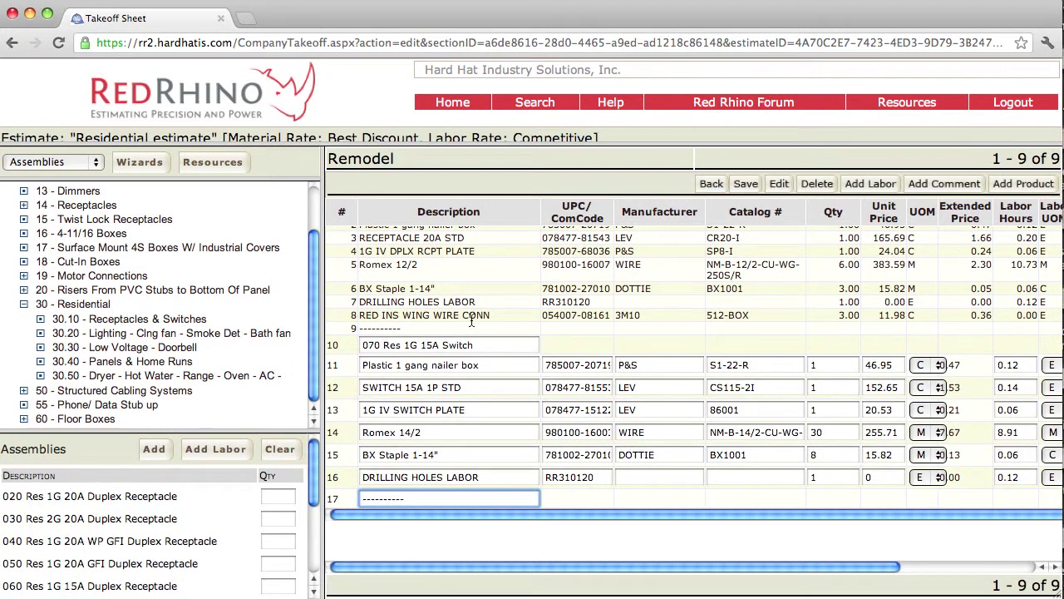
click(746, 183)
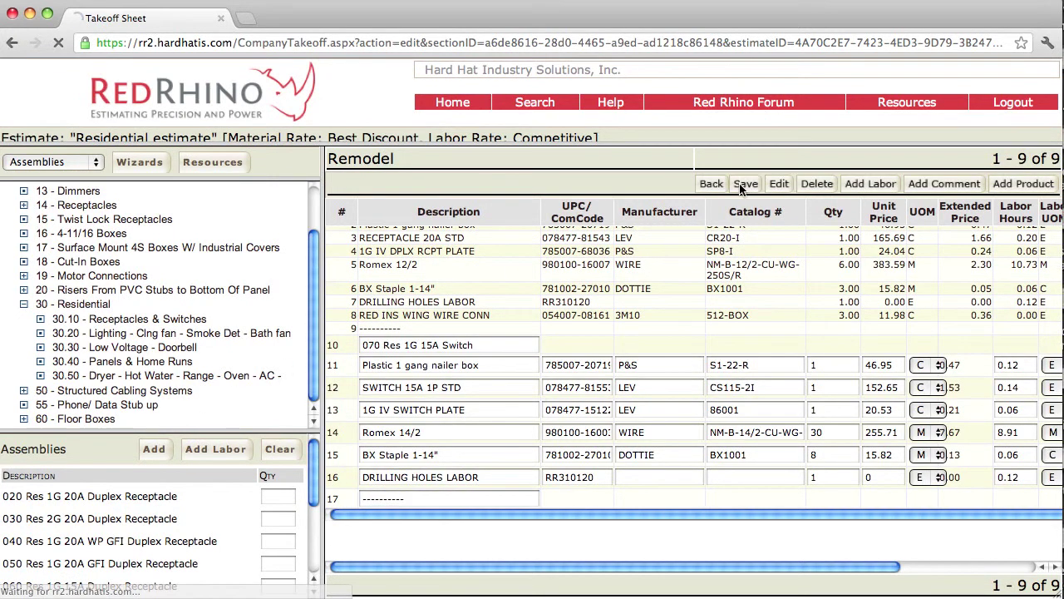
drag(324, 281, 184, 276)
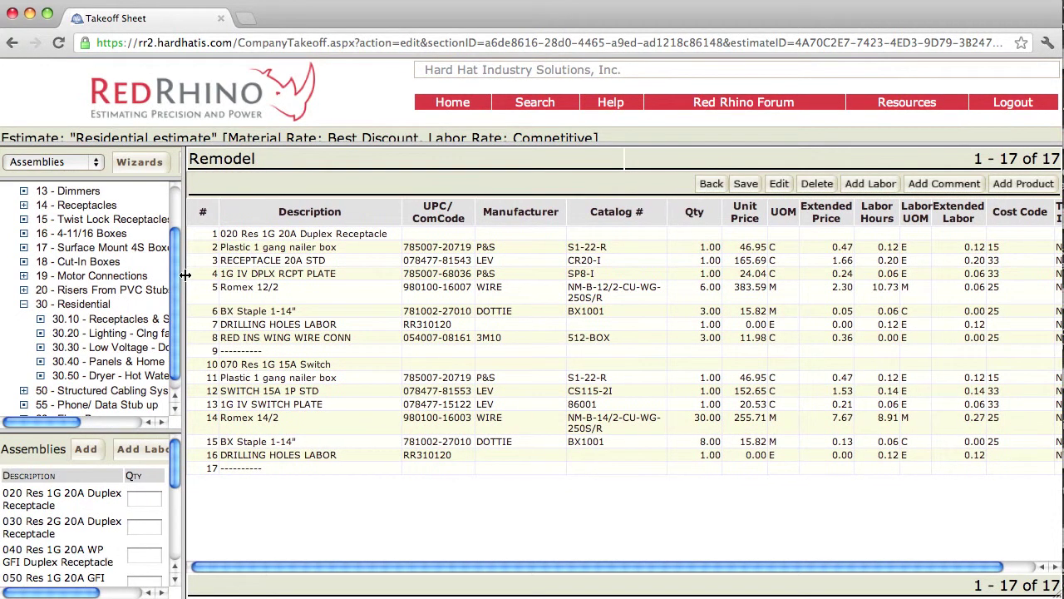
Review the switch's Romex 14/2 (30), BX staple and drilling labor rows, then widen the assembly browser.
click(330, 367)
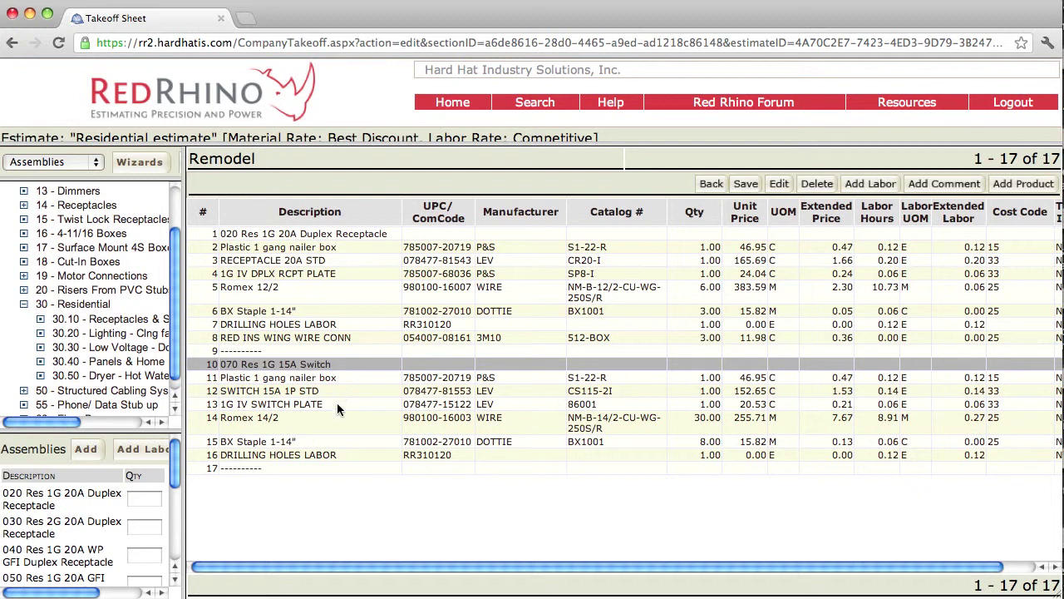
click(652, 421)
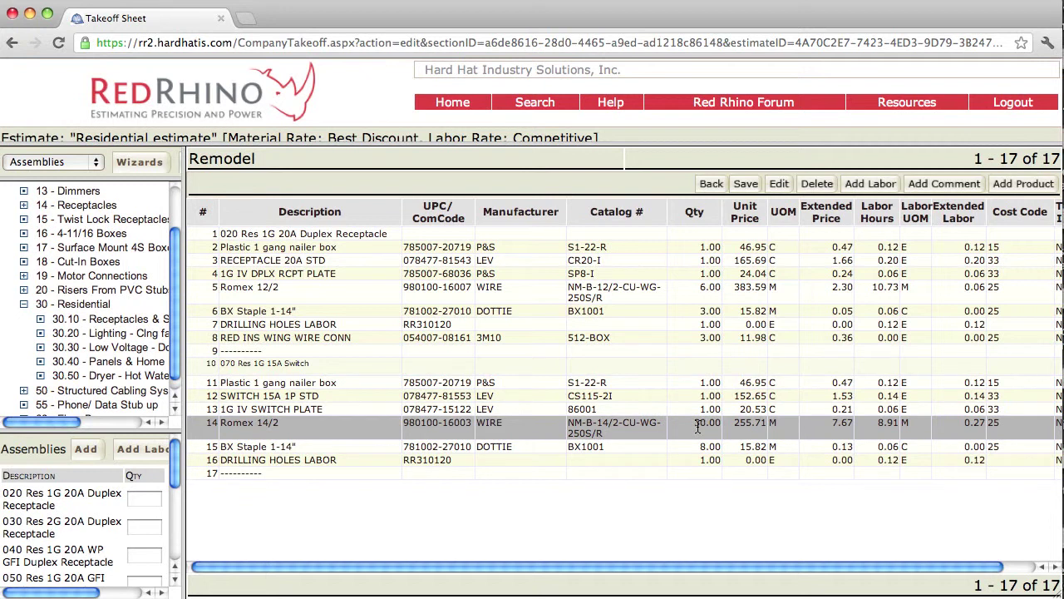
click(371, 448)
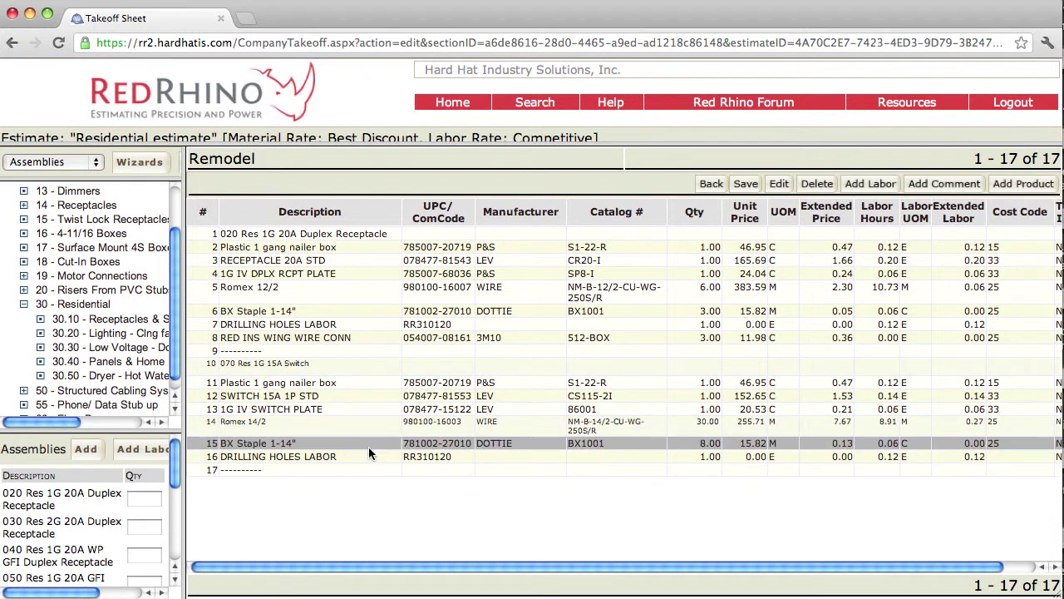
click(367, 454)
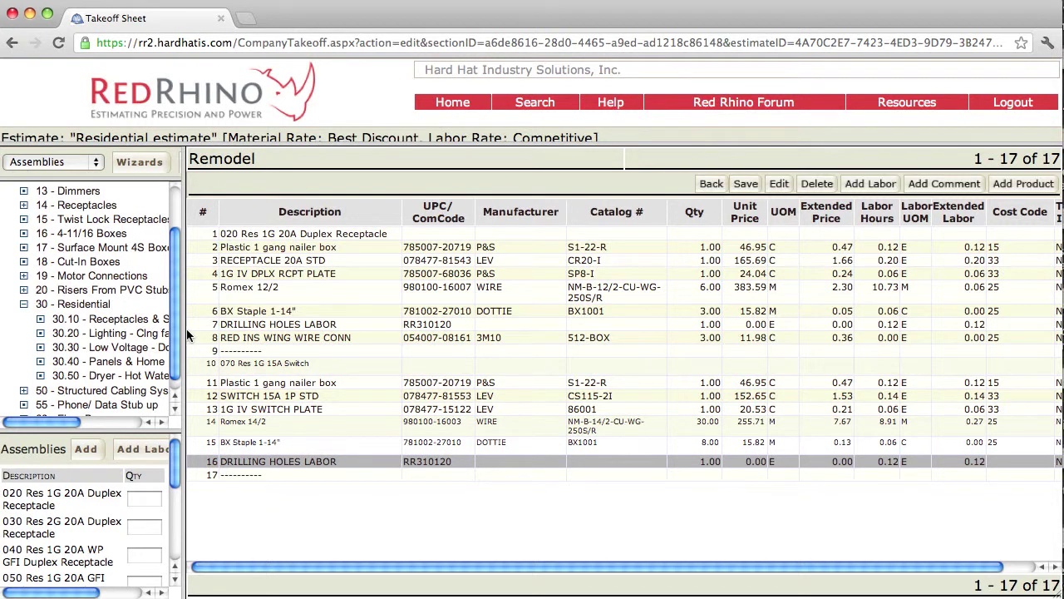
drag(187, 331, 354, 316)
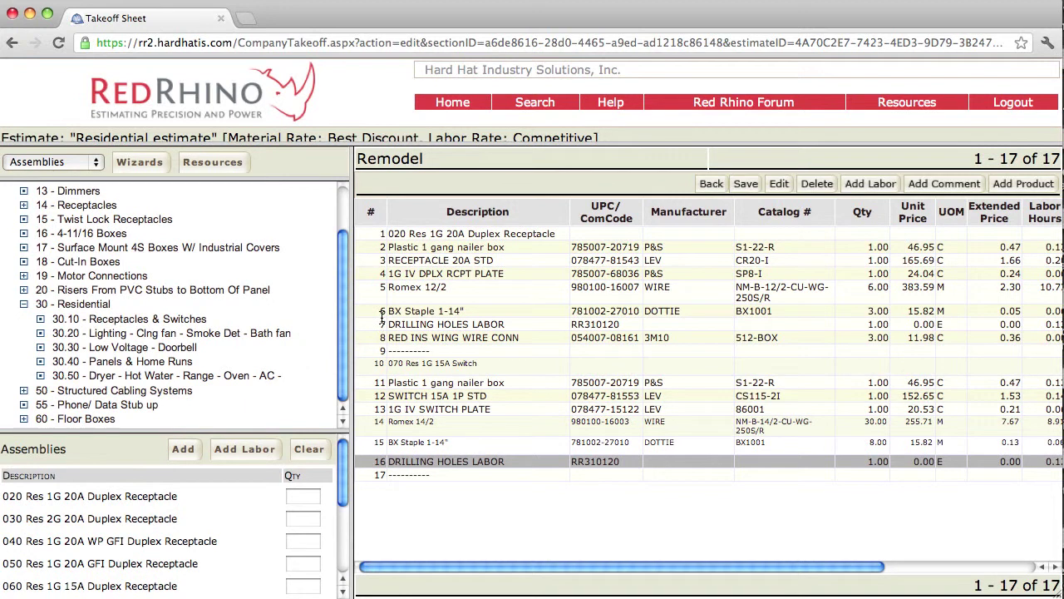
Browse 30.20 Lighting and 30.30 Low Voltage, then list the 30.40 Panels & Home Runs assemblies.
click(154, 334)
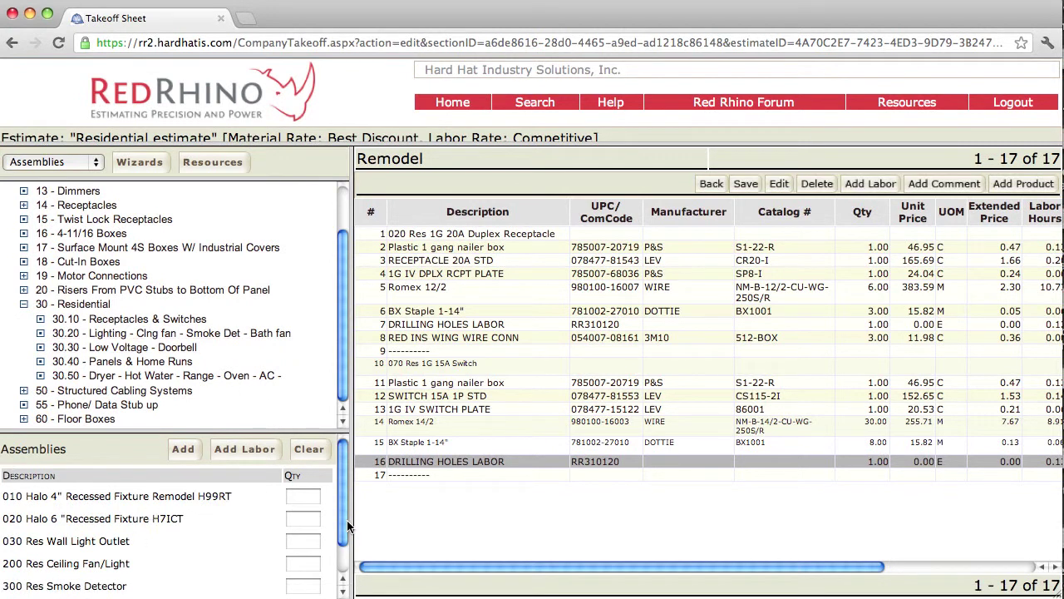
scroll(348, 526, down, 2)
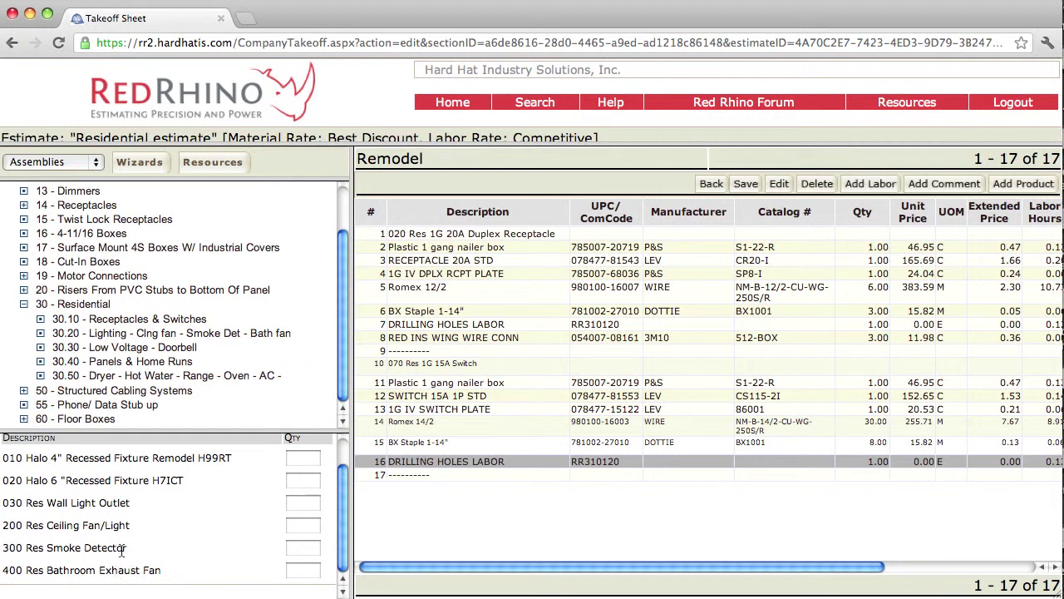
click(130, 350)
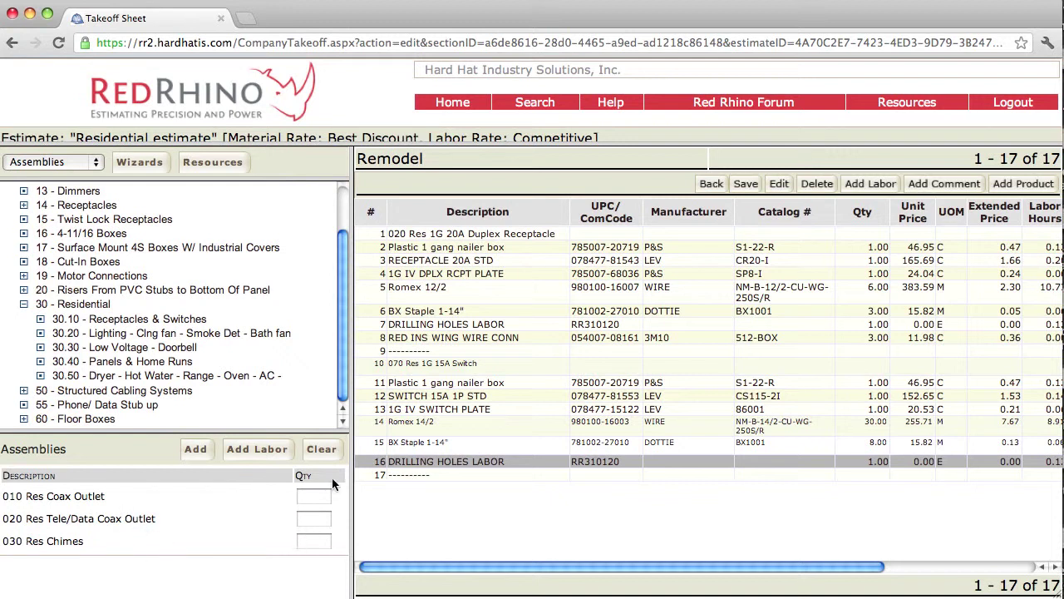
click(162, 366)
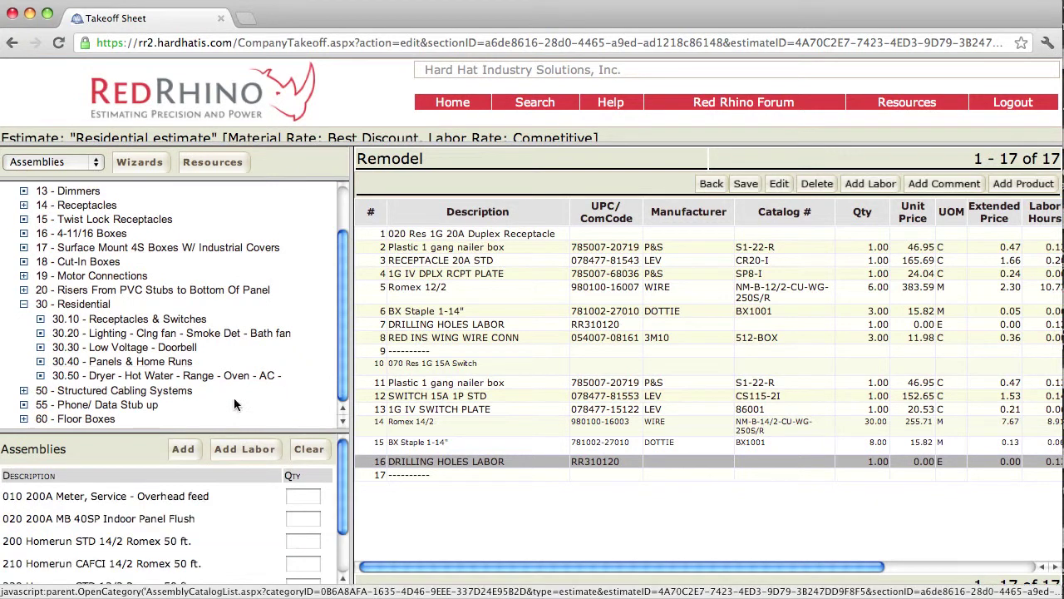
drag(341, 497, 337, 539)
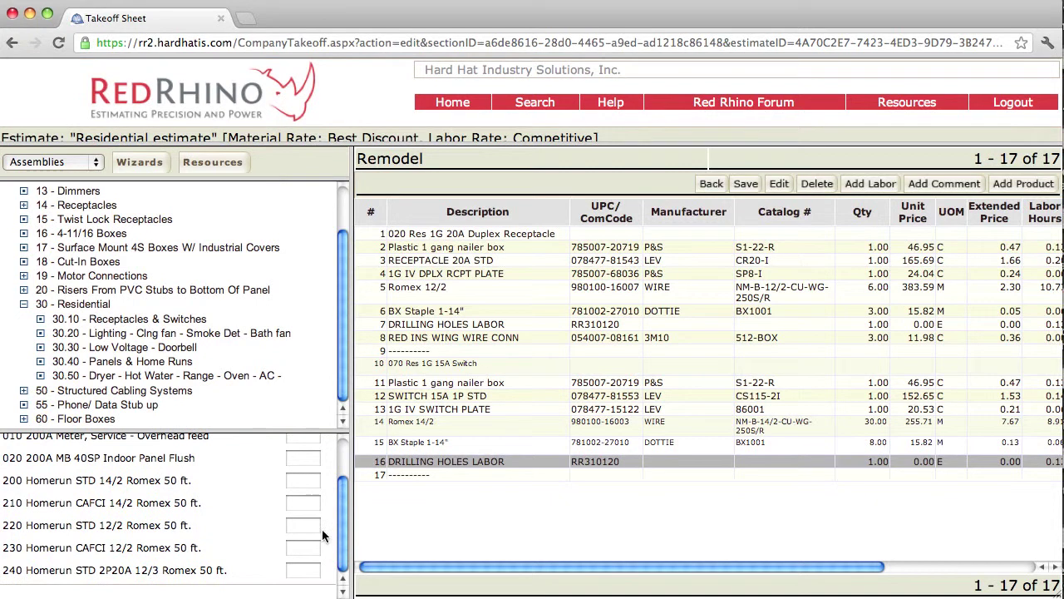
Add one 200 Homerun STD 14/2 Romex 50 ft. assembly to the takeoff and save at 24 lines.
click(300, 480)
text(1)
drag(339, 517, 336, 472)
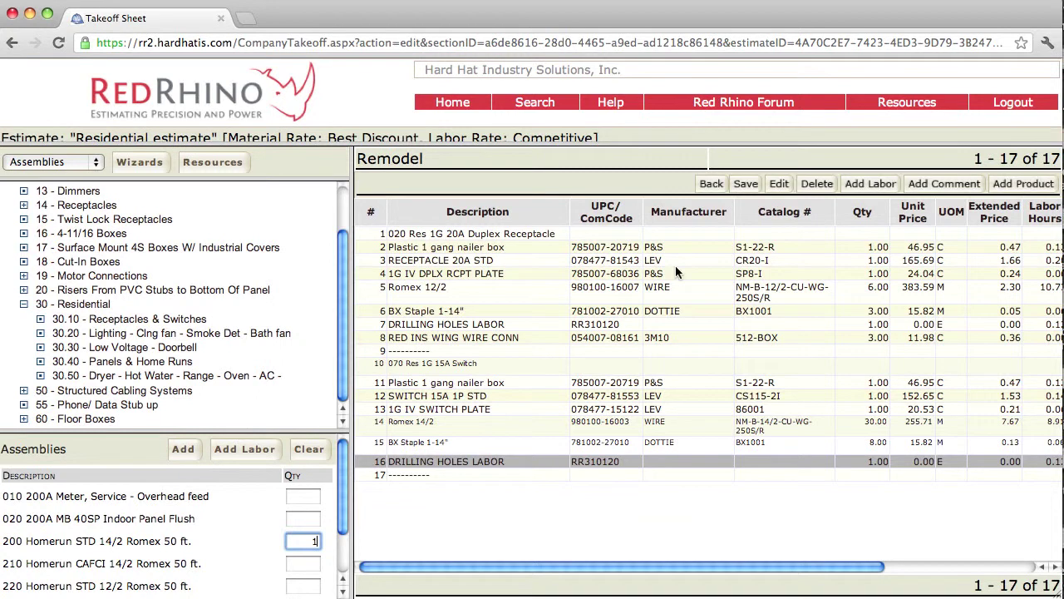
click(746, 182)
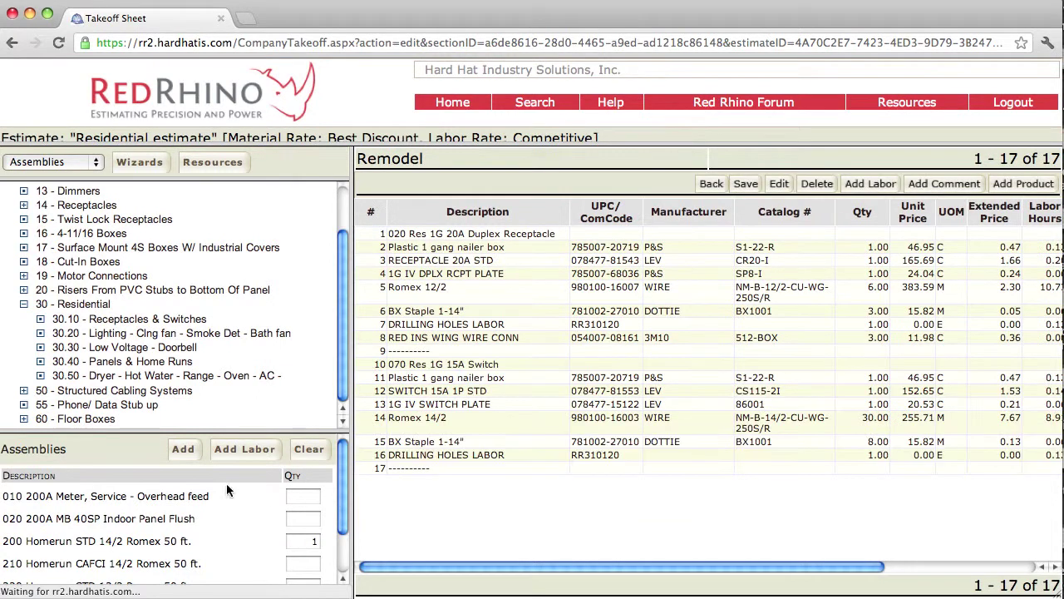
click(196, 453)
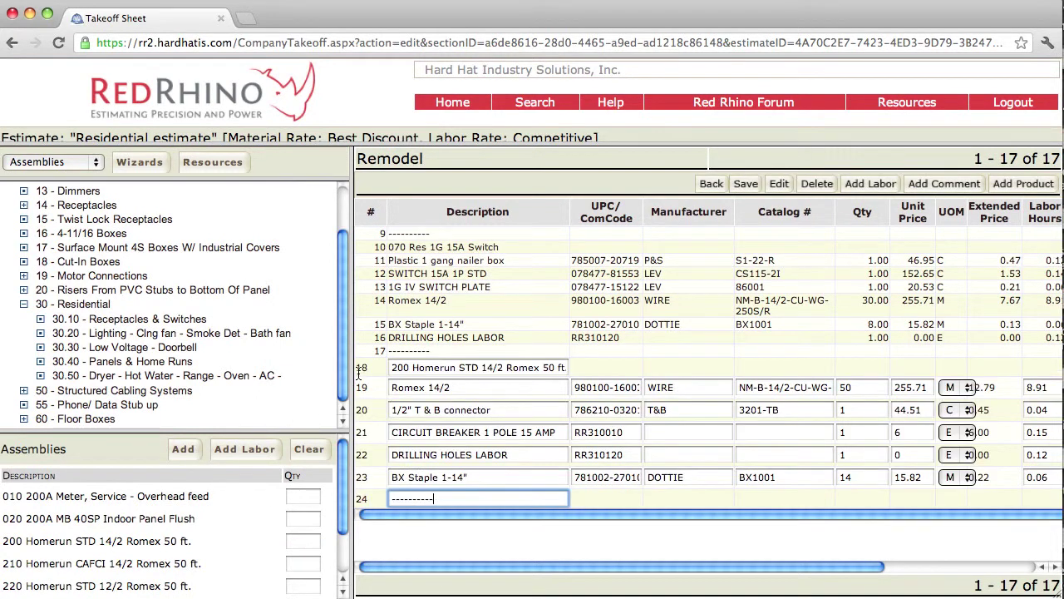
drag(349, 372, 166, 362)
click(745, 183)
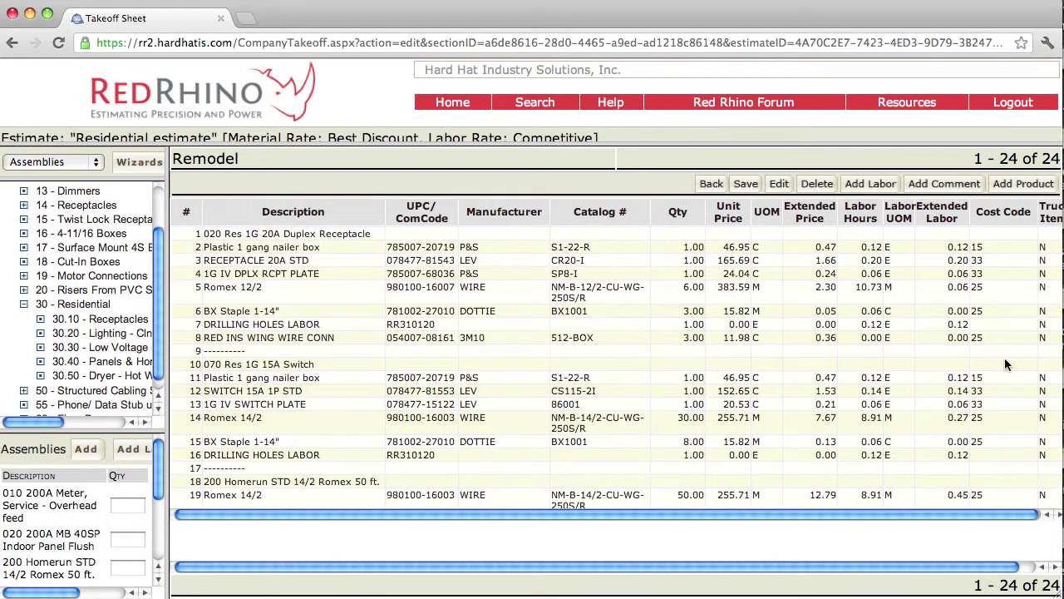
Check the home-run rows: Romex 14/2 at 50, T & B connector, 15 amp breaker, labor, staples. Then save.
scroll(1004, 357, down, 3)
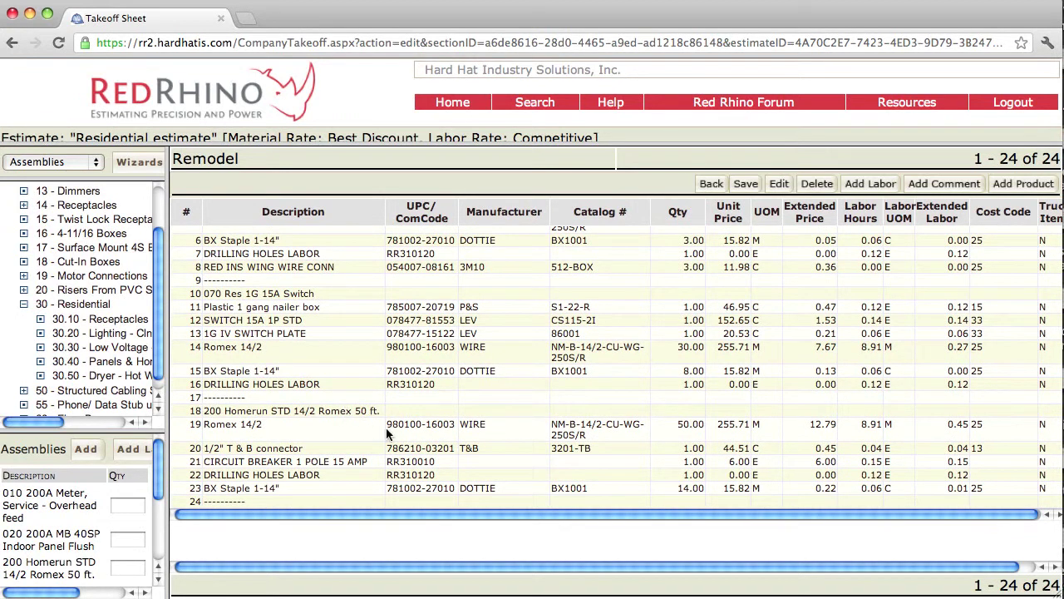
click(557, 425)
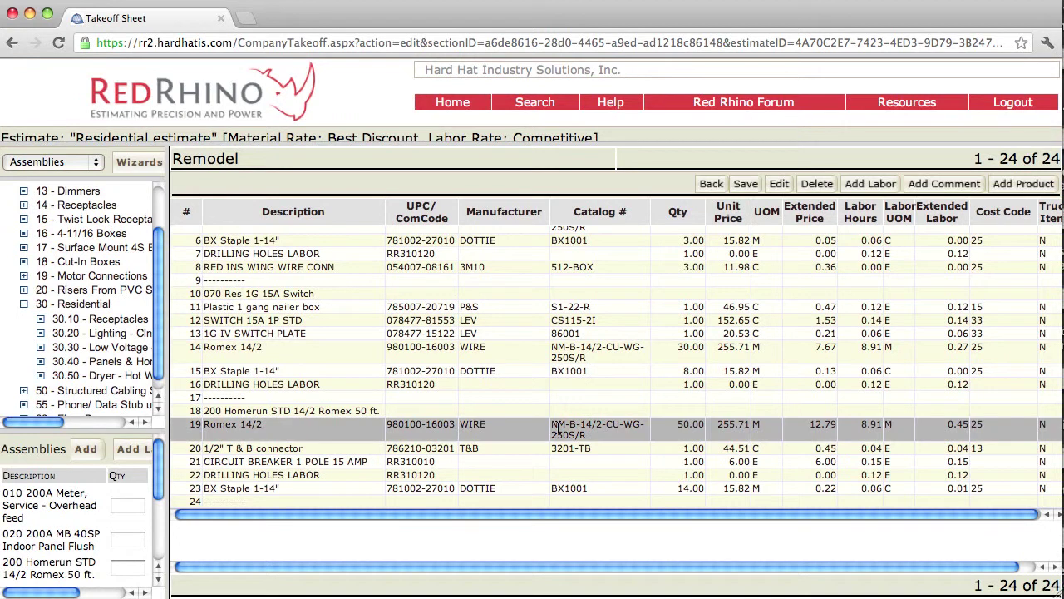
click(388, 449)
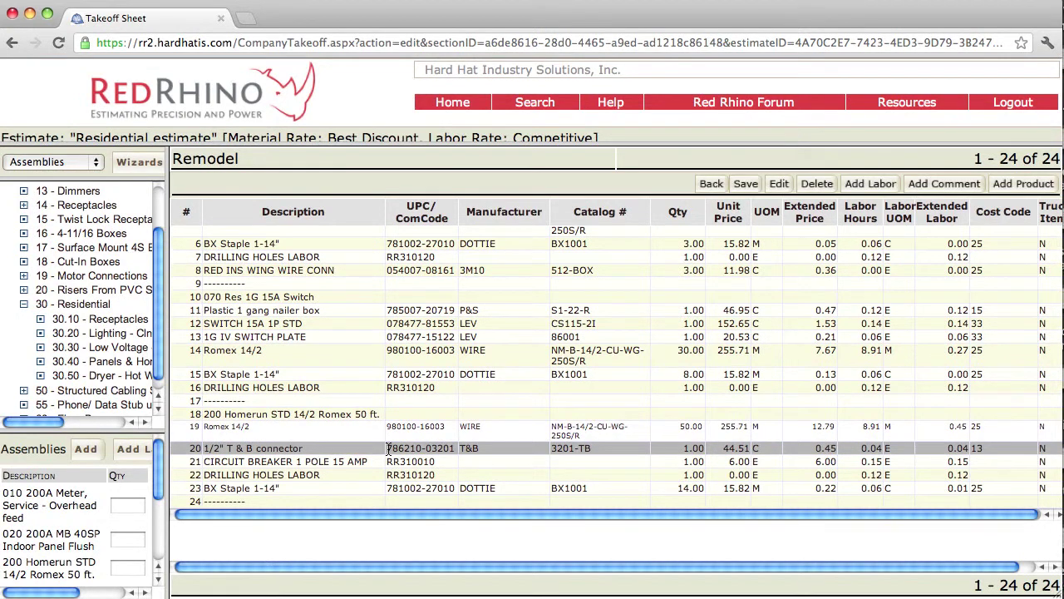
click(365, 462)
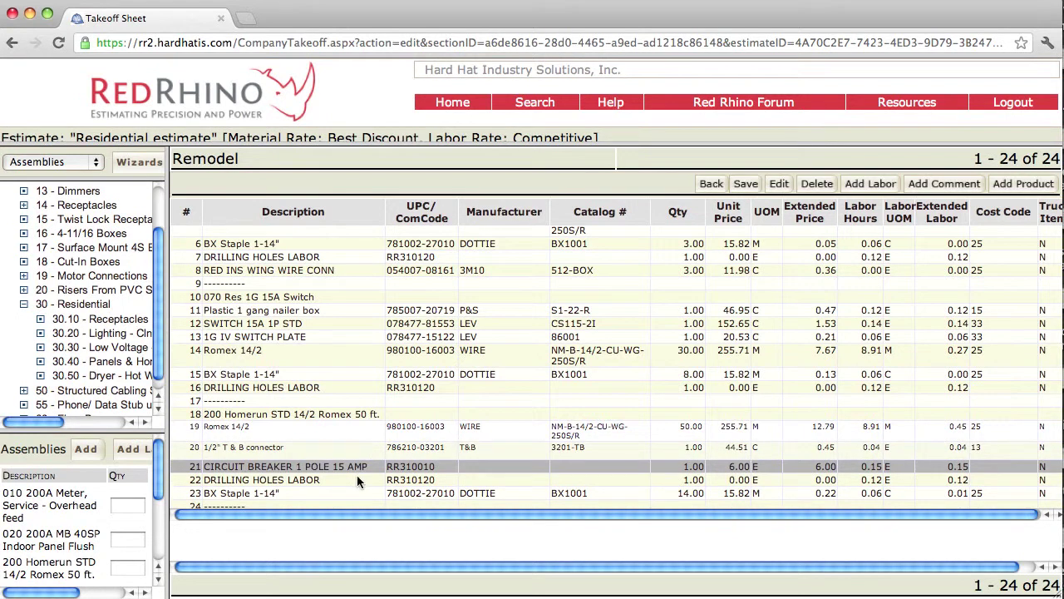
click(357, 480)
click(356, 501)
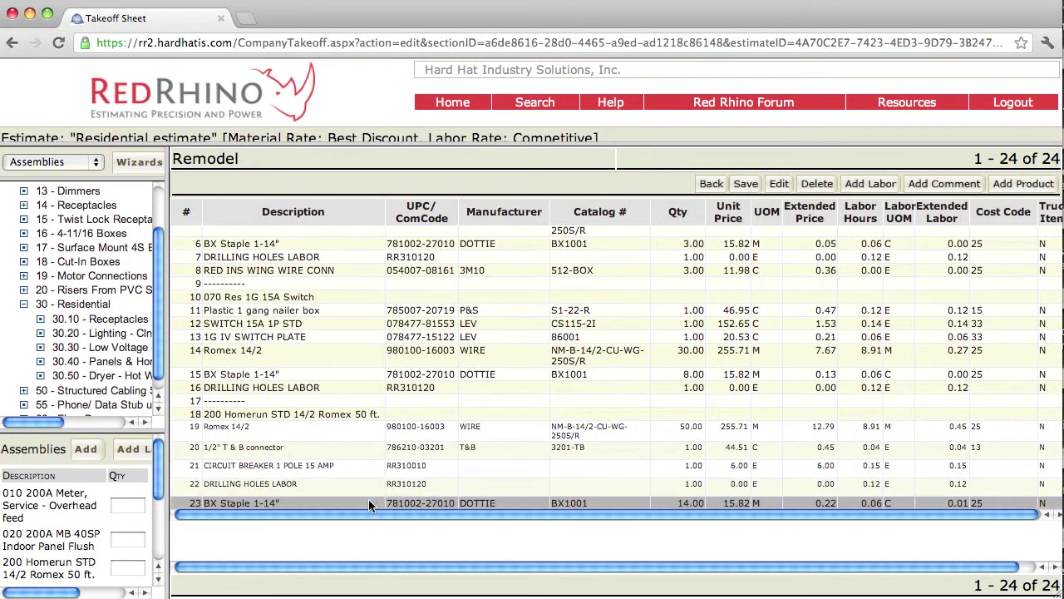
click(742, 185)
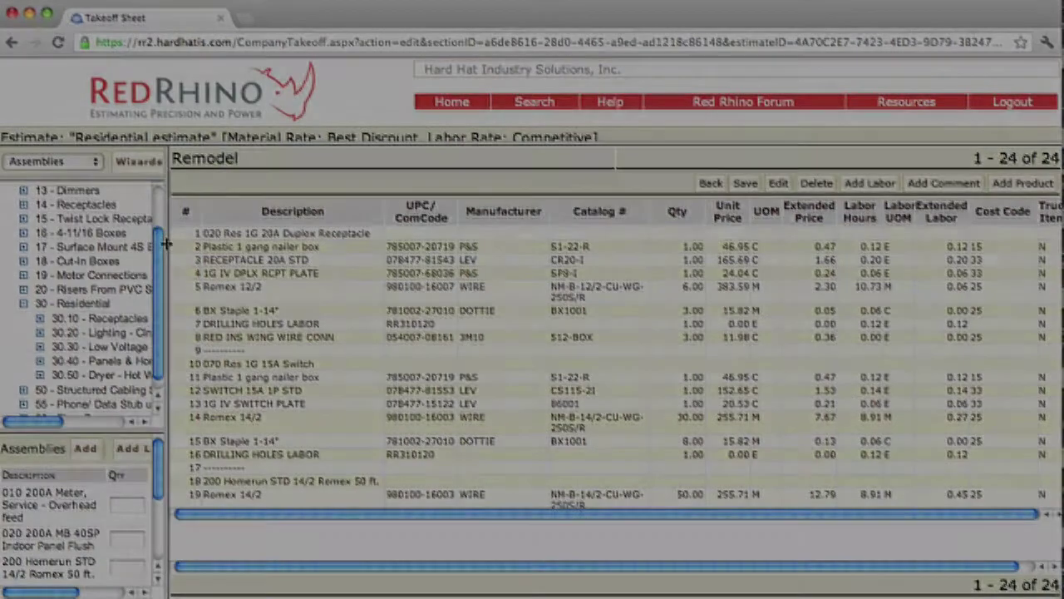
drag(167, 242, 264, 253)
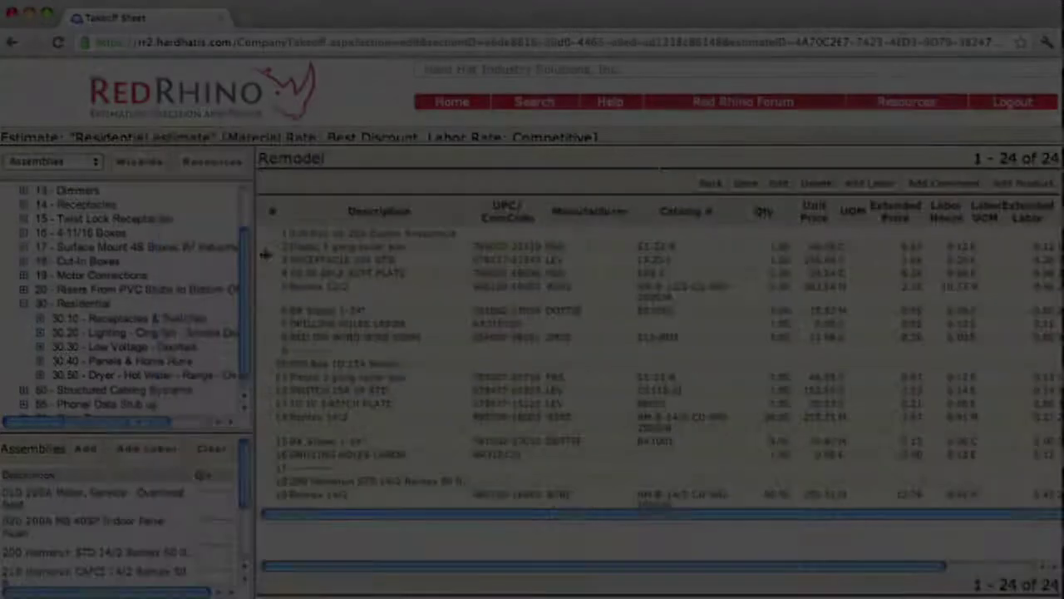